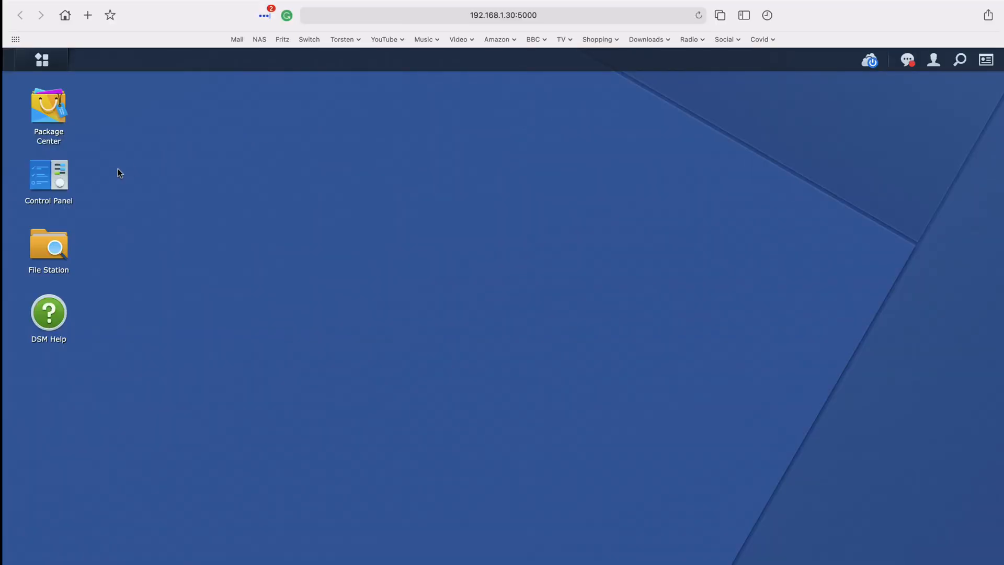
- Reach the Network settings from DSM's Control Panel
left_click(57, 176)
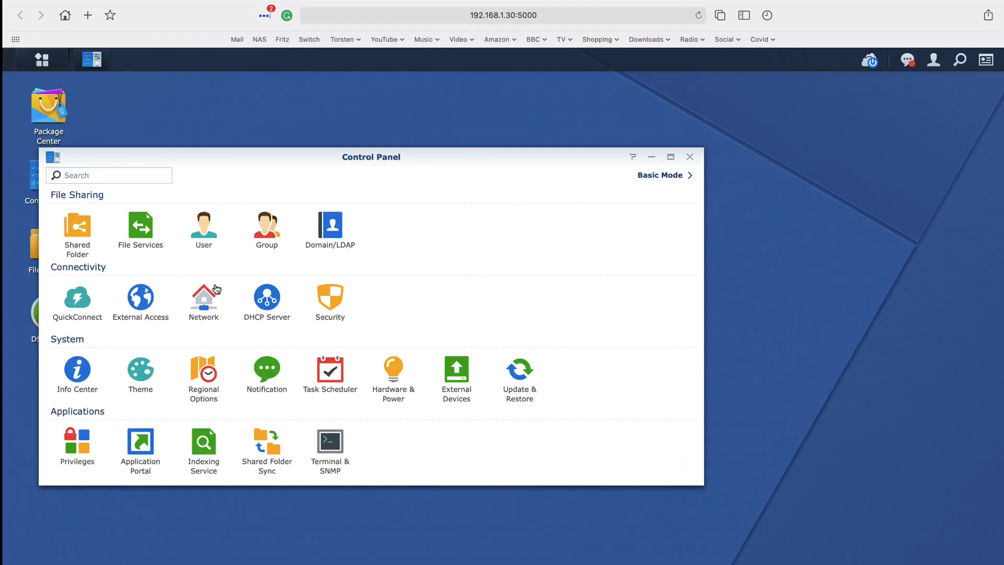
left_click(203, 306)
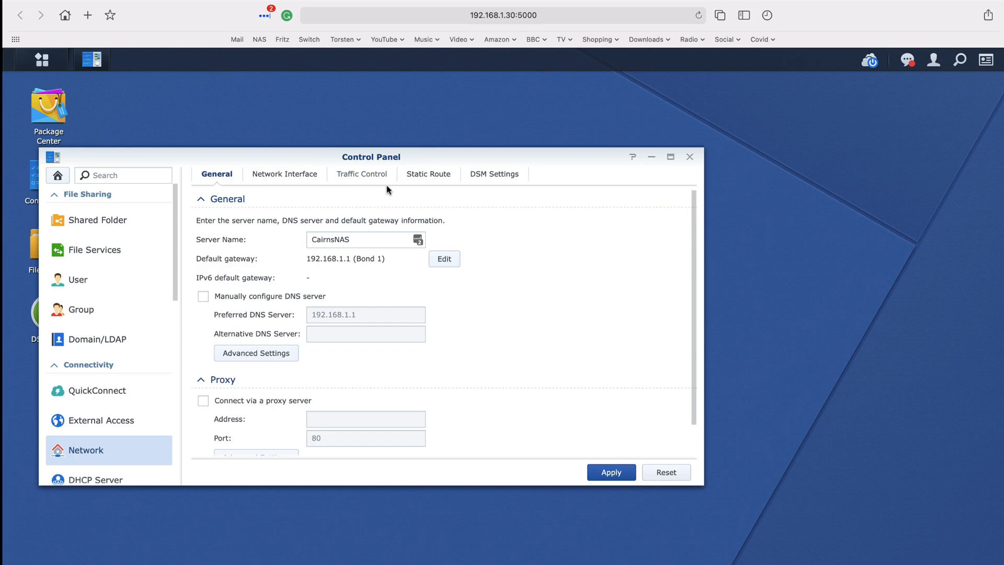
- Bring up DSM Help for Network and read the Link Aggregation article's bonding modes
left_click(634, 158)
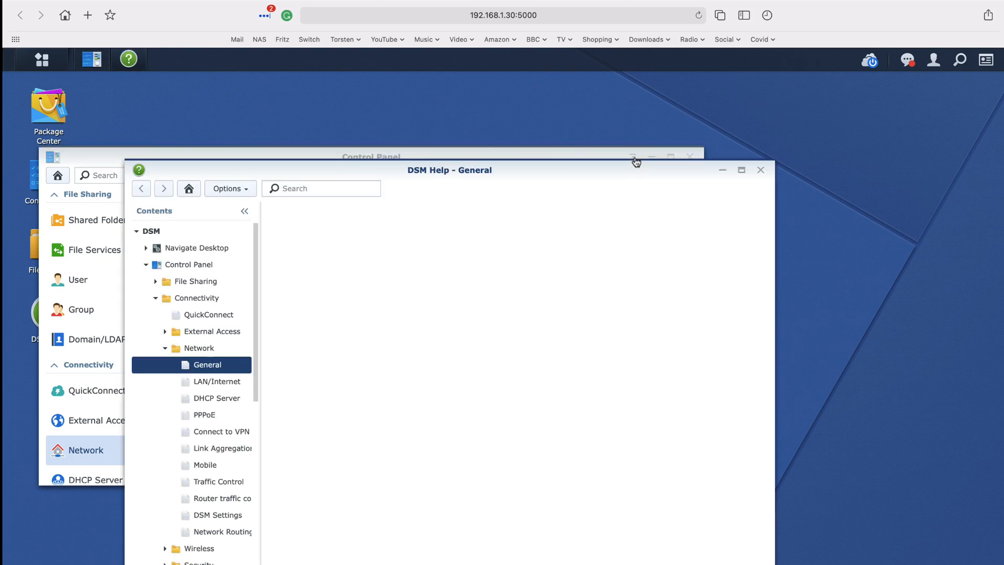
left_click_drag(609, 171, 665, 131)
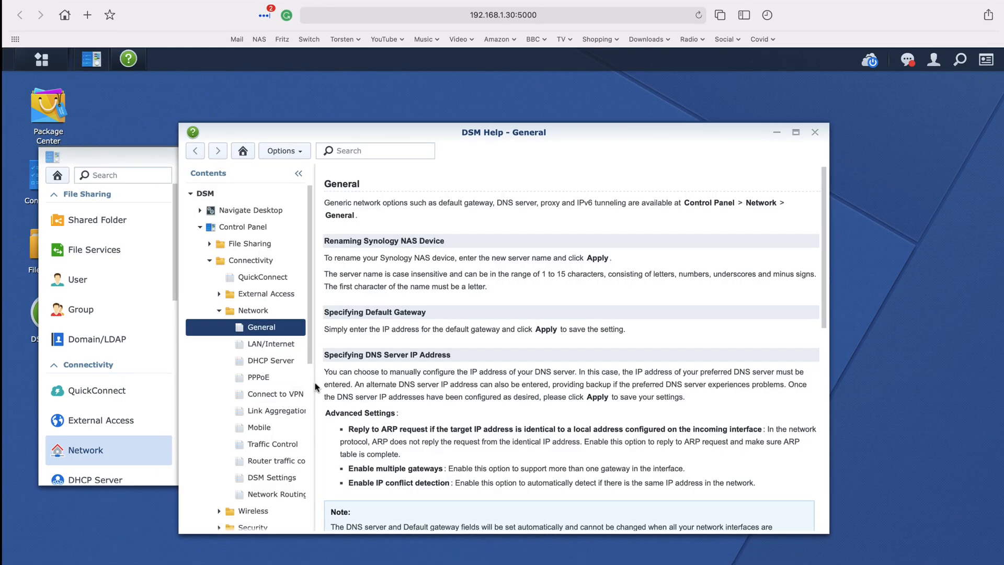
left_click(267, 410)
scroll(491, 350, "down", 5)
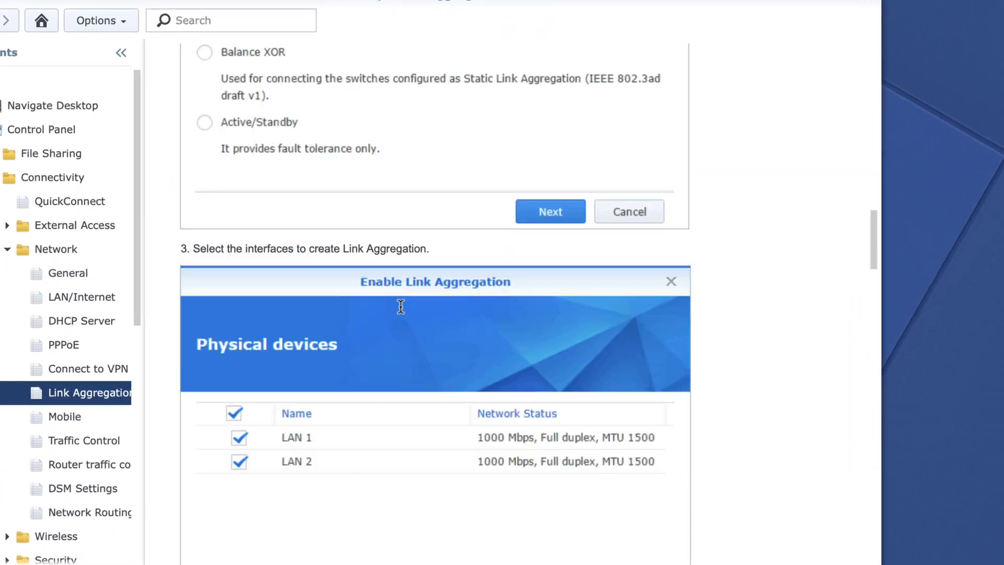
scroll(400, 307, "up", 10)
scroll(439, 298, "up", 1)
scroll(368, 290, "down", 2)
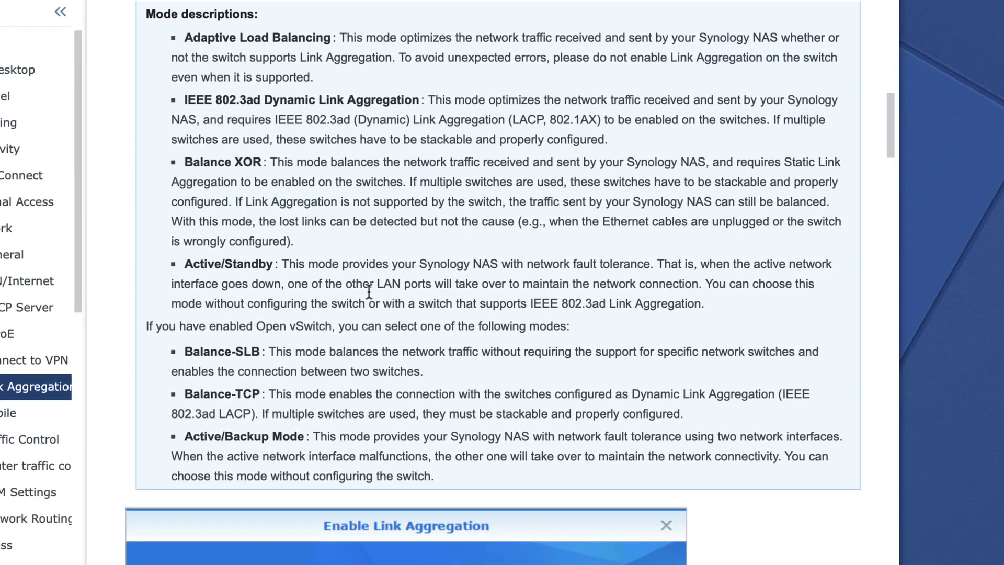
scroll(368, 292, "up", 1)
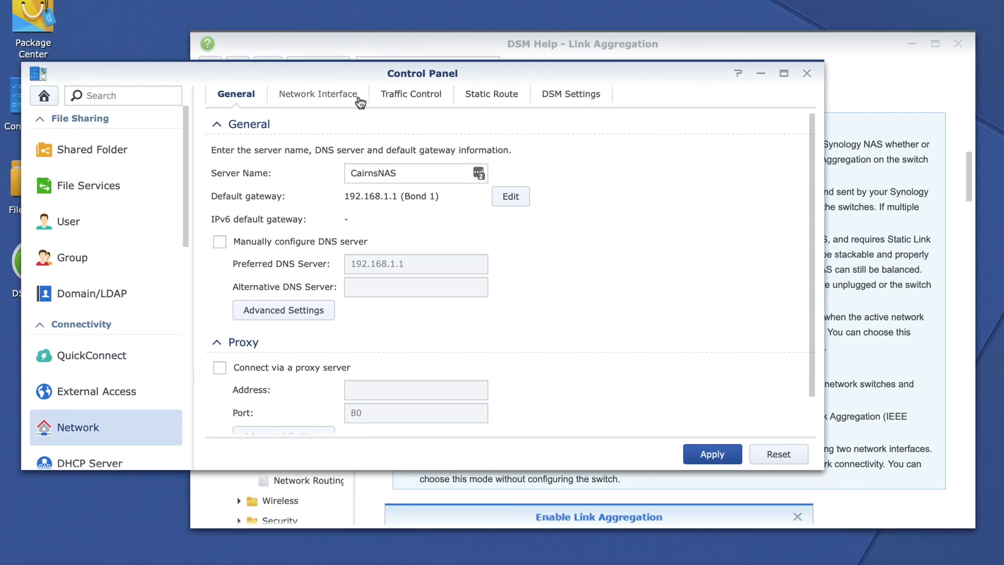
- Expand Bond 1 under Network Interface to show LAN 1 and LAN 2 at 2000 Mbps
left_click(336, 95)
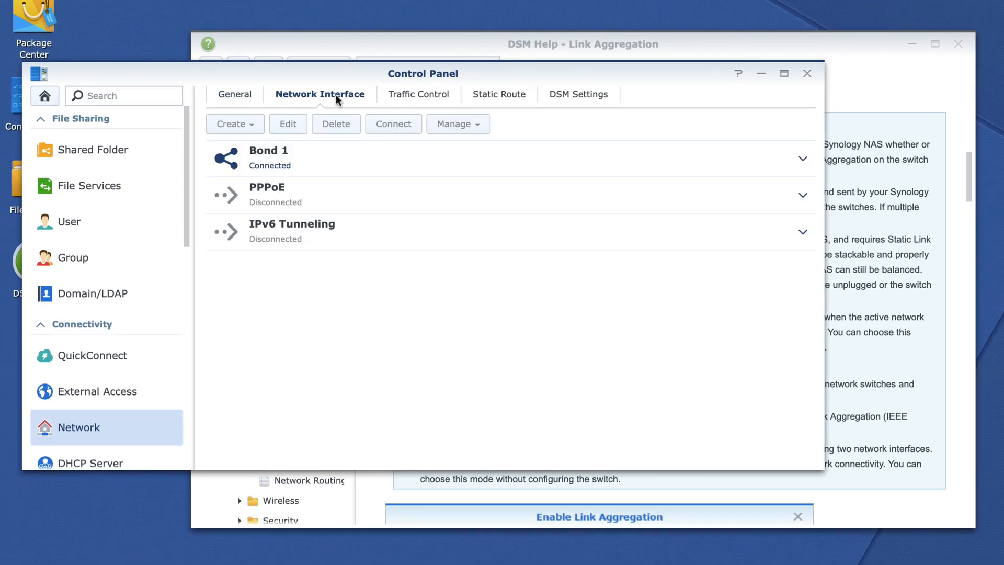
left_click(803, 161)
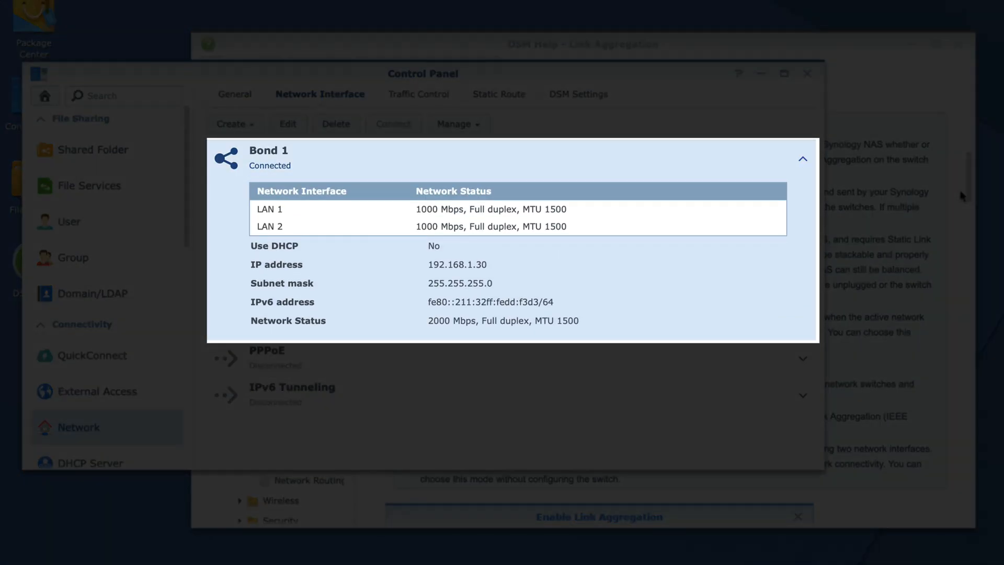
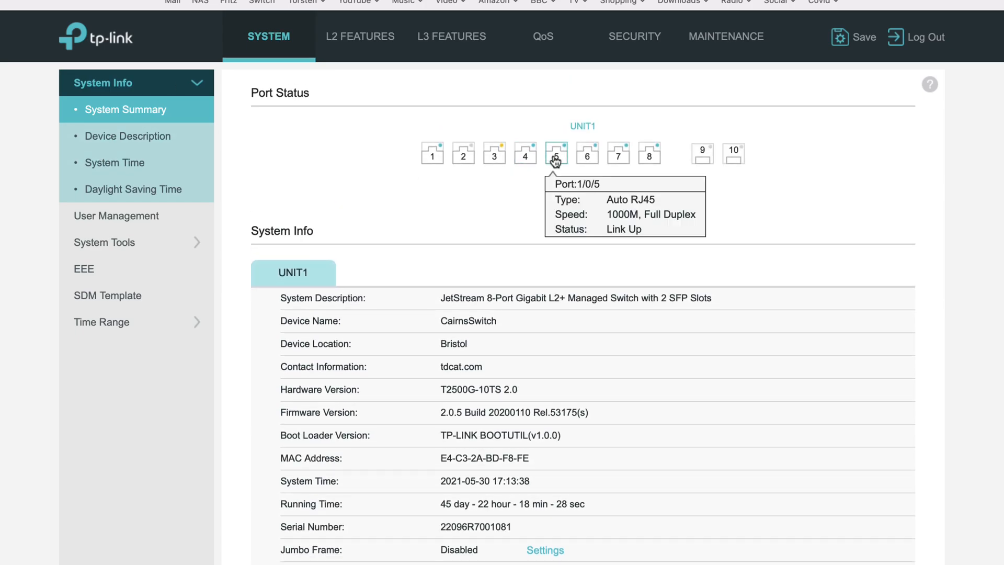
- Compare the bandwidth graphs of aggregated ports 5 and 6, ending on port 5
left_click(559, 157)
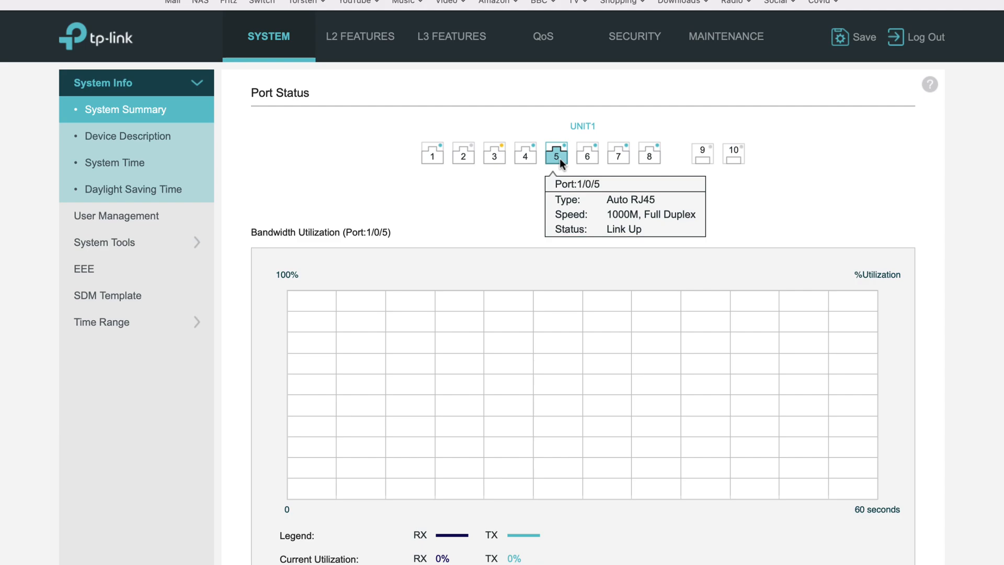
left_click(588, 157)
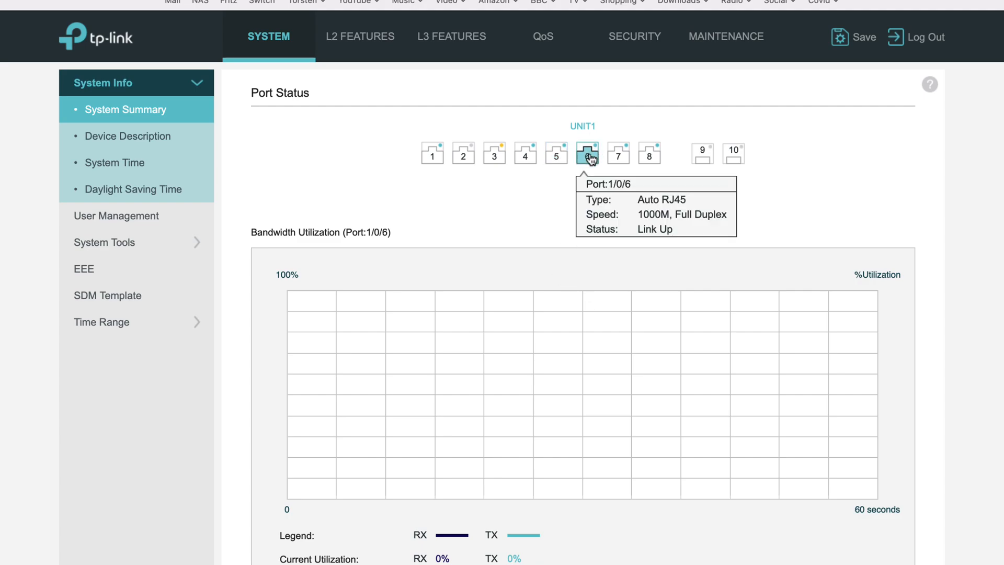
left_click(559, 157)
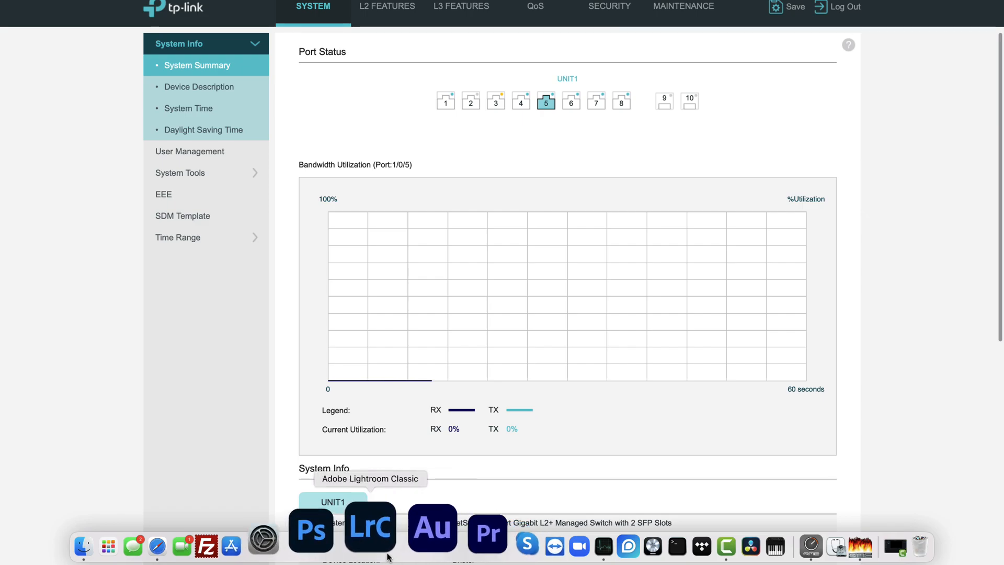
mouse_move(283, 541)
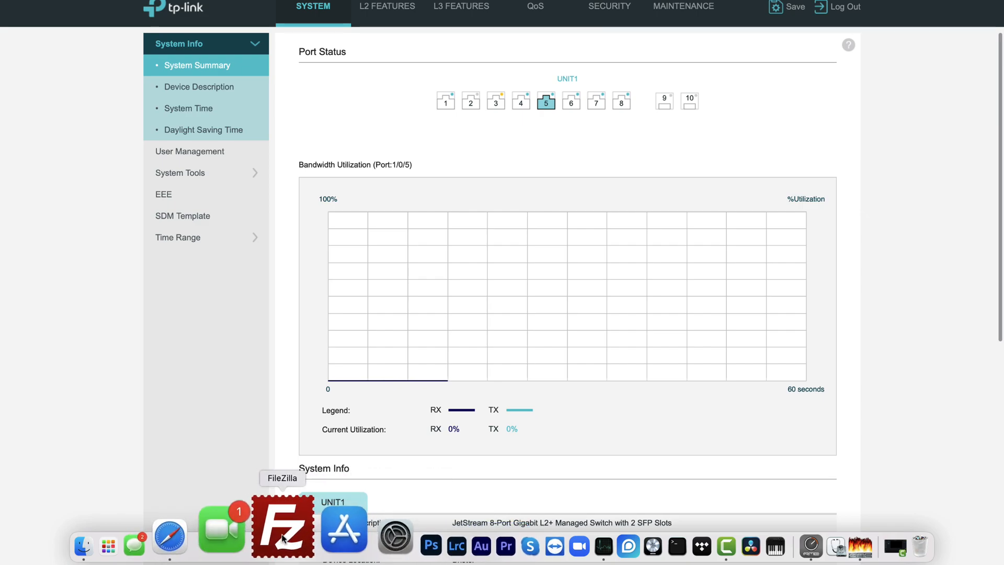
- Connect FileZilla to the saved CairnsNAS site and browse into the TDCATTECH folder
left_click(285, 538)
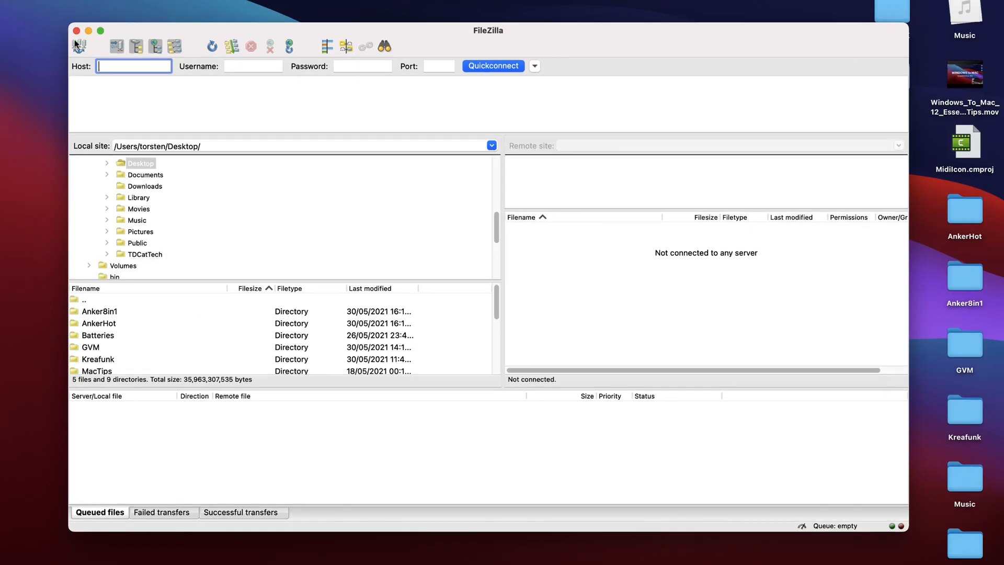
left_click(79, 47)
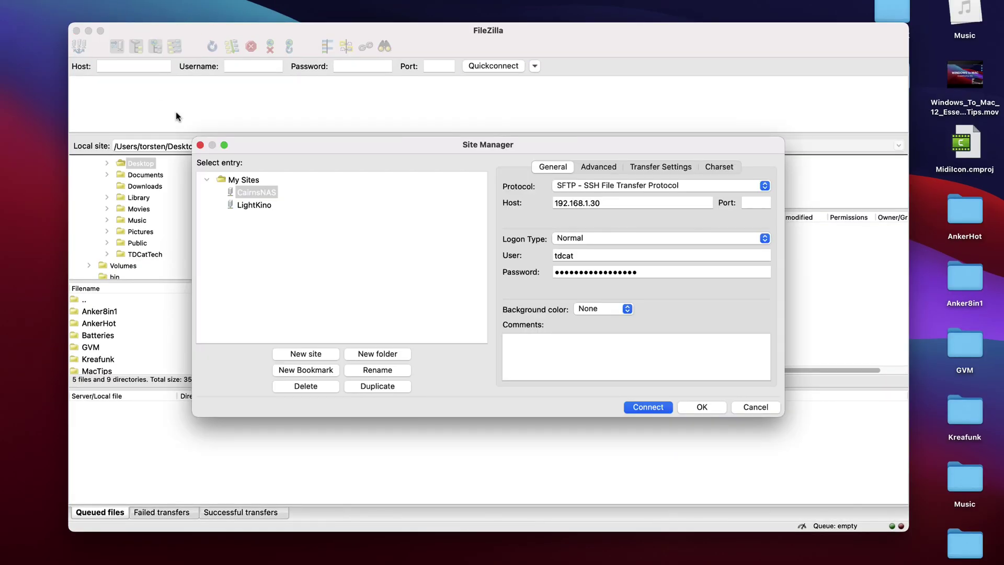
double_click(256, 193)
double_click(551, 289)
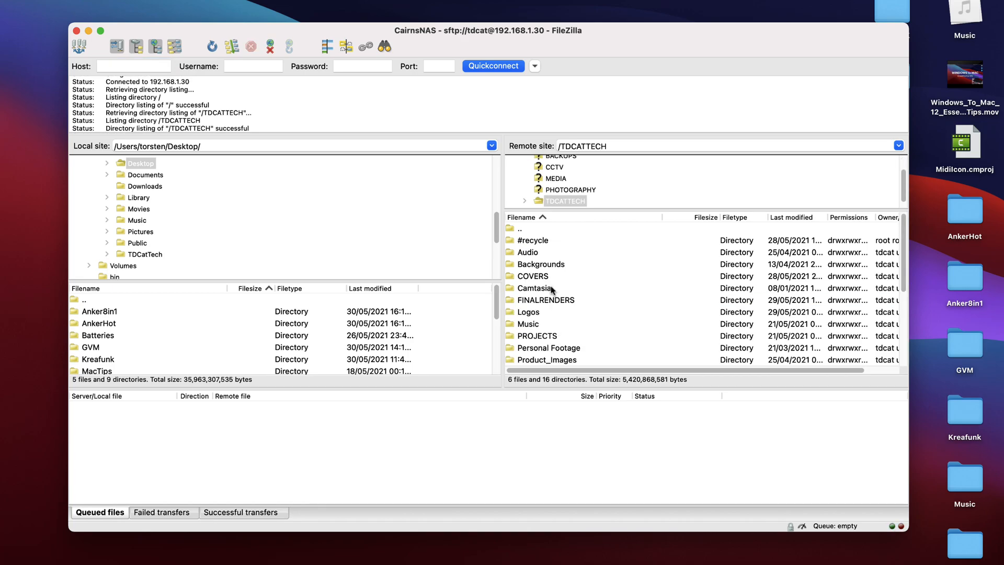
scroll(570, 313, "down", 5)
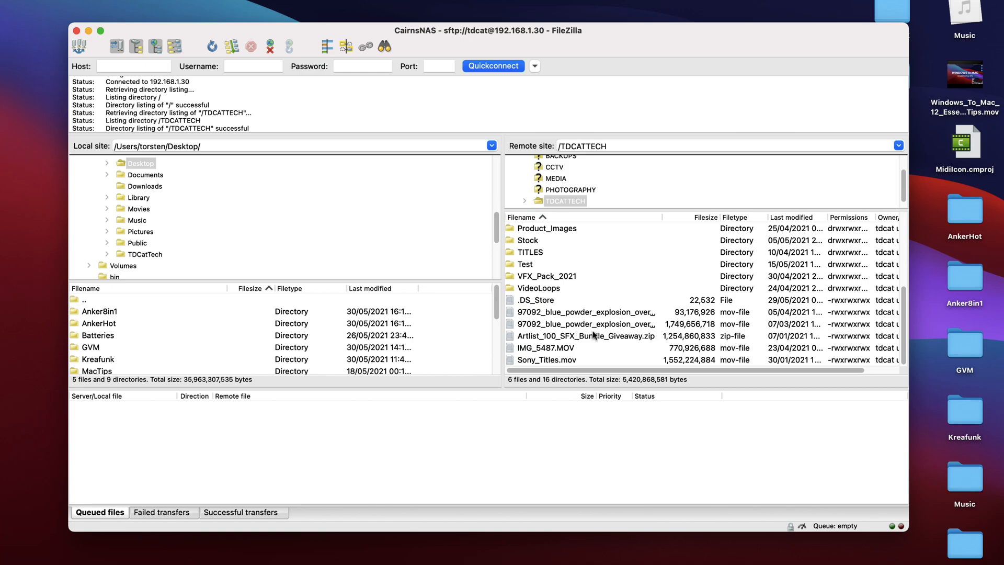
scroll(217, 332, "down", 5)
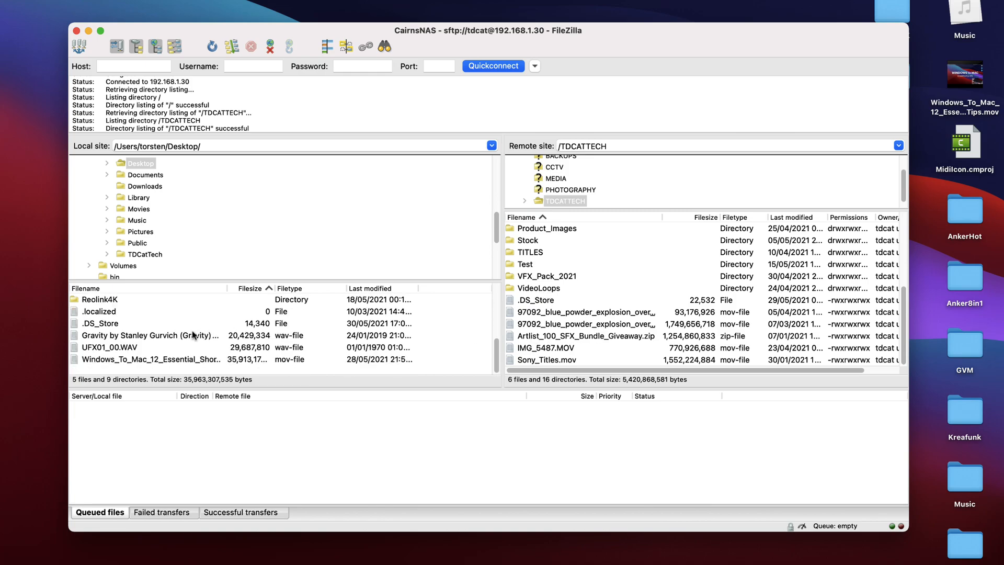
- Upload the Windows_To_Mac video to the NAS Test folder and return to the Port Status page
left_click(159, 360)
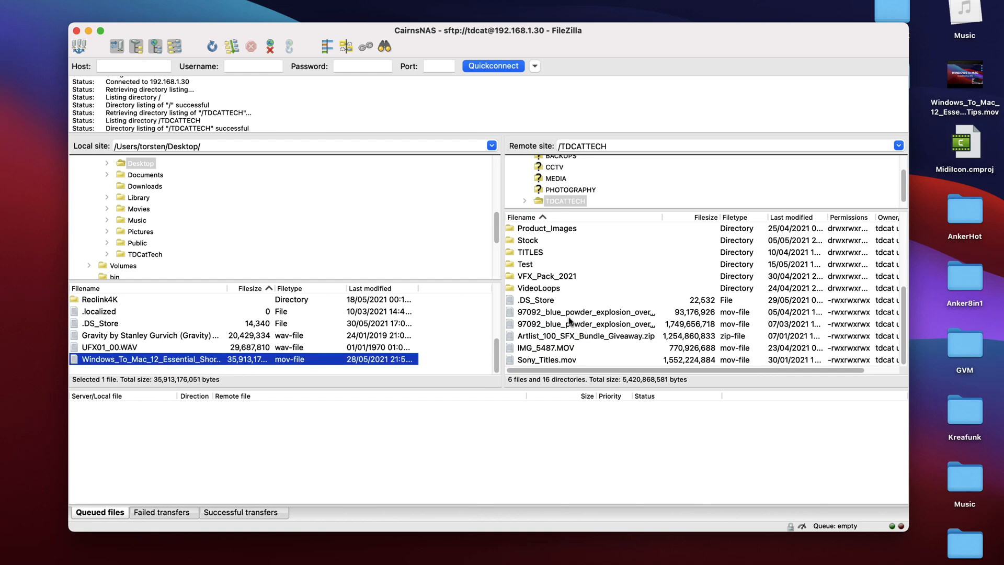
scroll(569, 321, "up", 3)
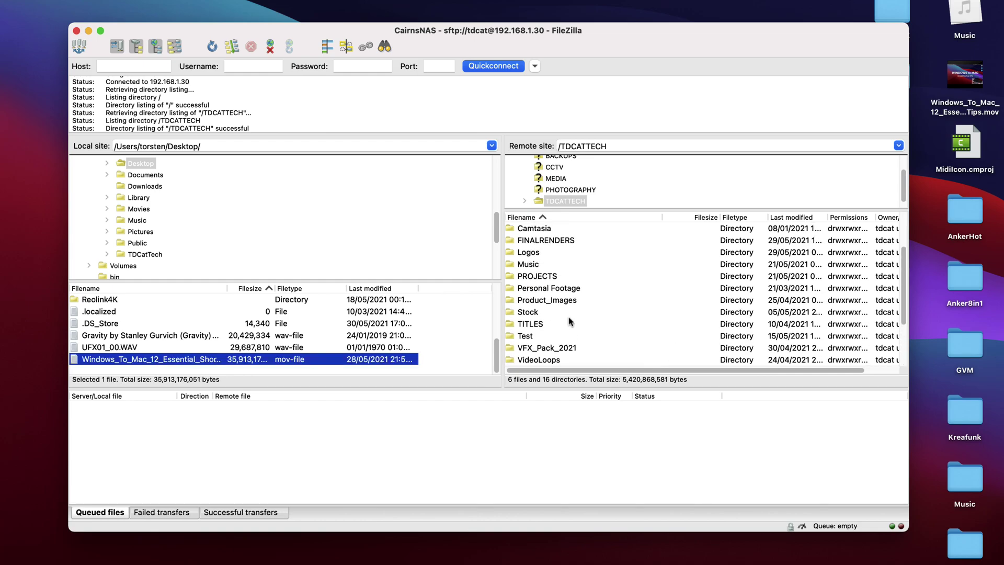
double_click(527, 336)
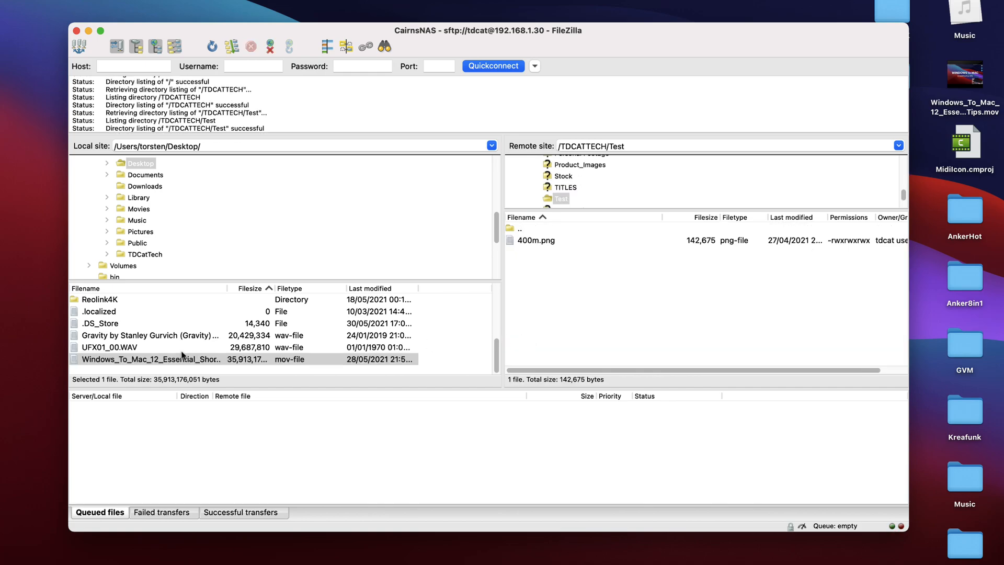
double_click(146, 359)
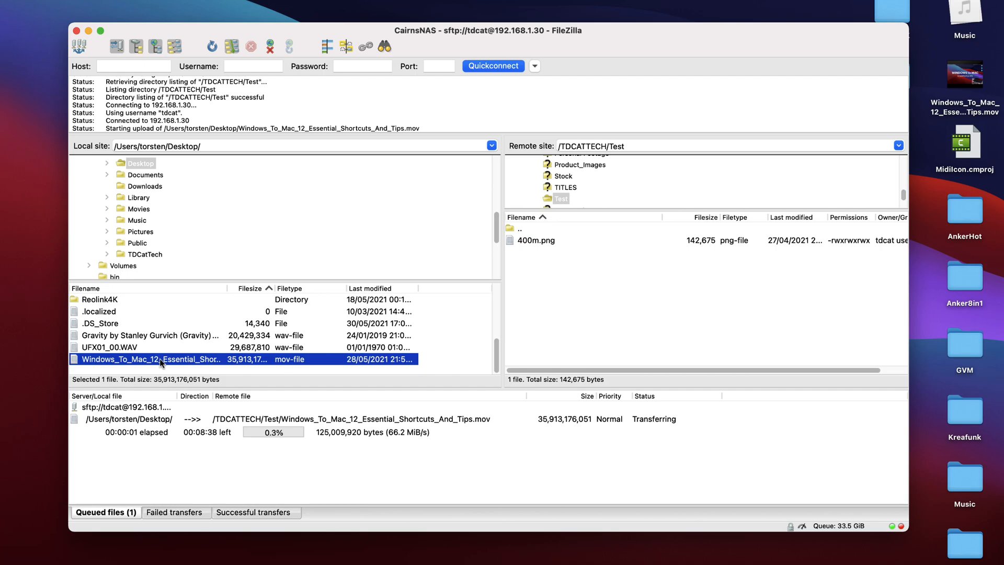
key("ctrl+Right")
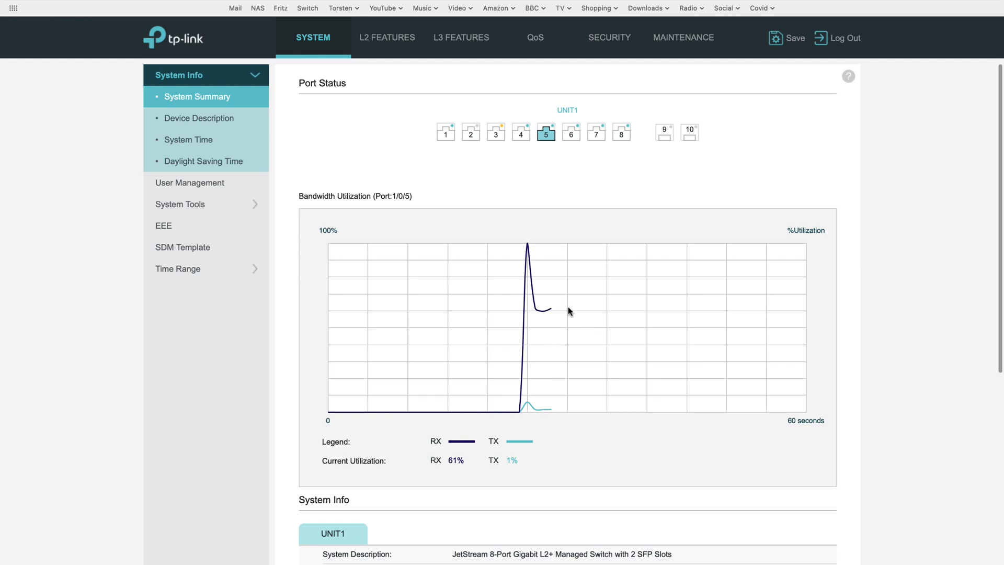
left_click(572, 140)
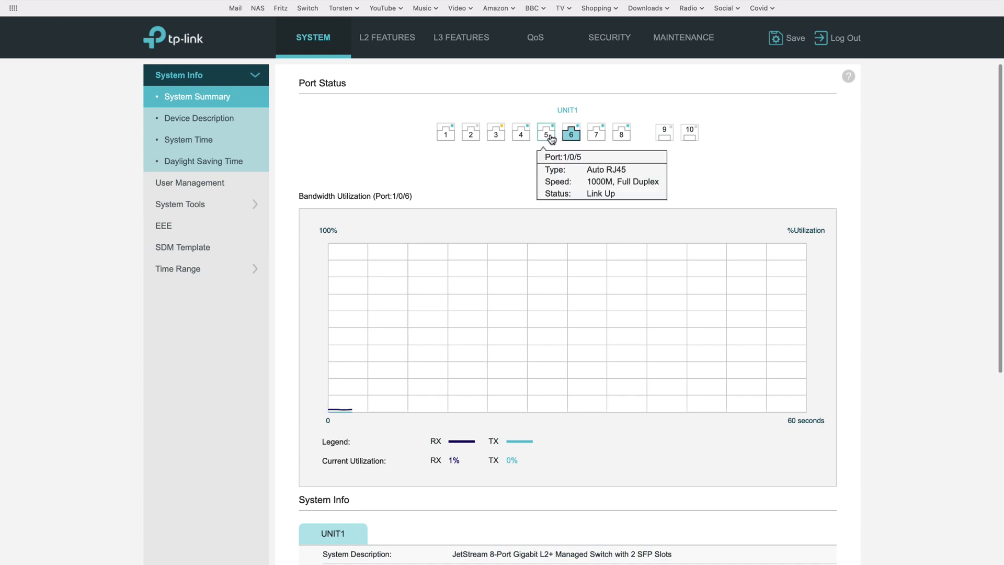
left_click(551, 139)
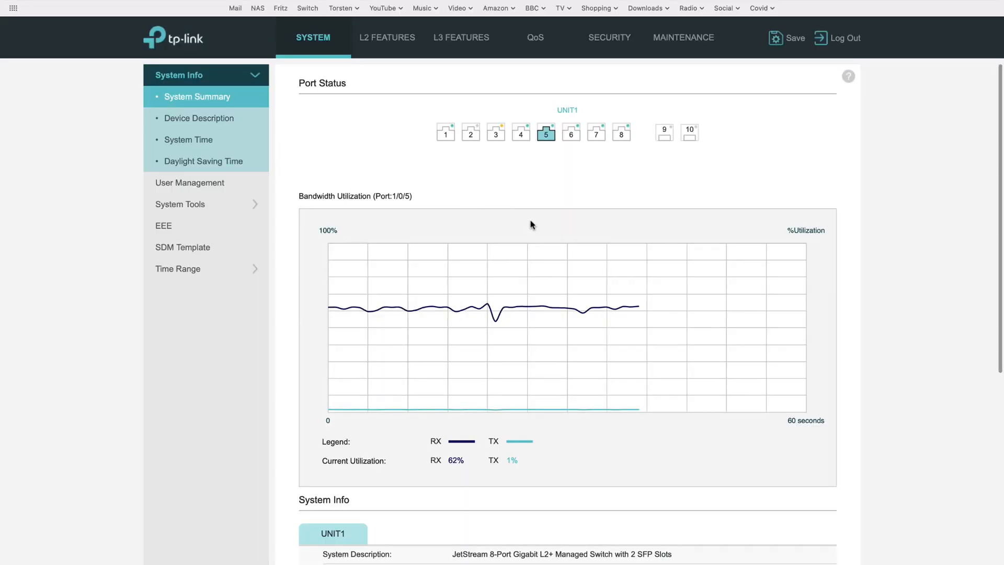
left_click(571, 136)
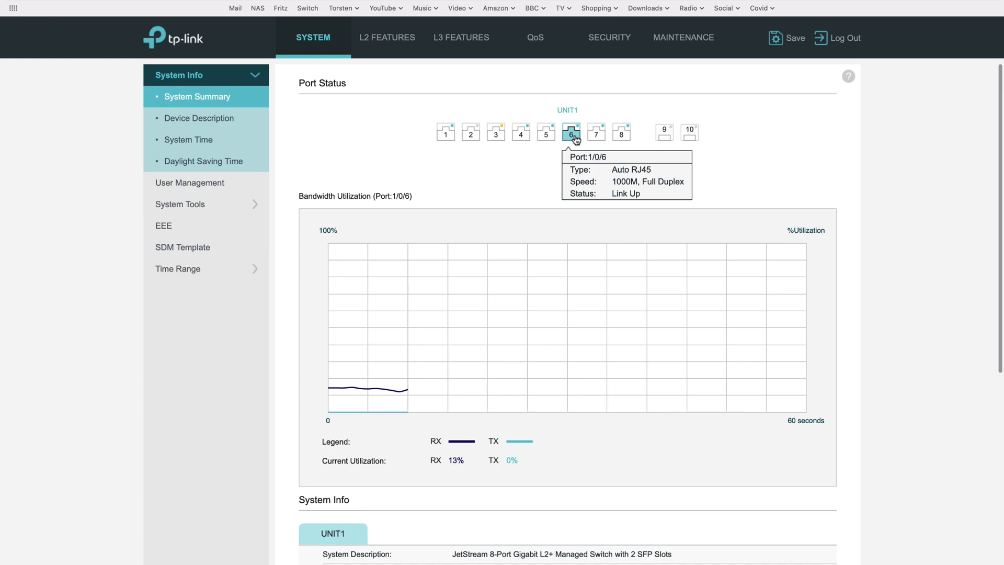
left_click(548, 138)
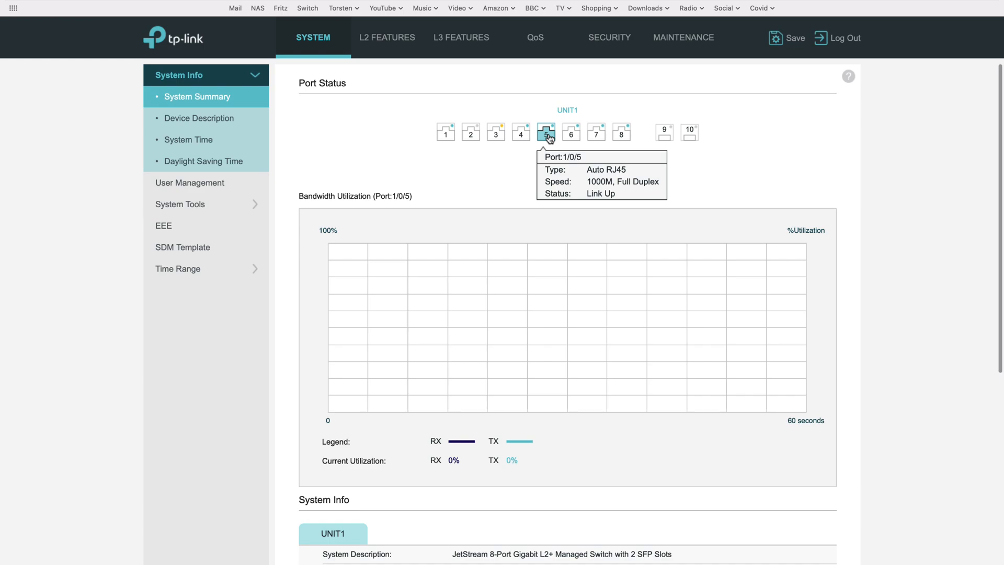
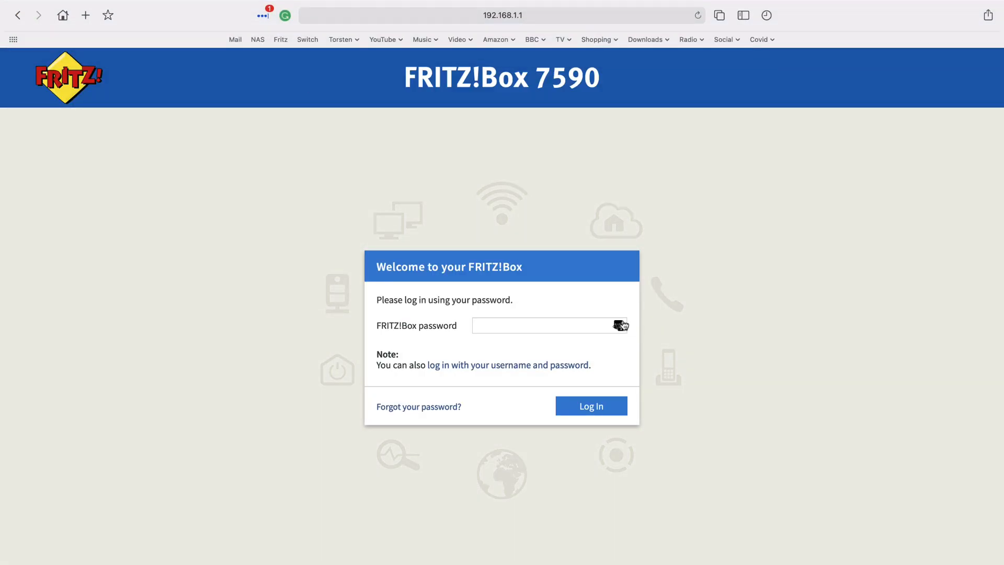
- Log in to the router using the saved LastPass password for 192.168.1.1
left_click(620, 325)
left_click(545, 400)
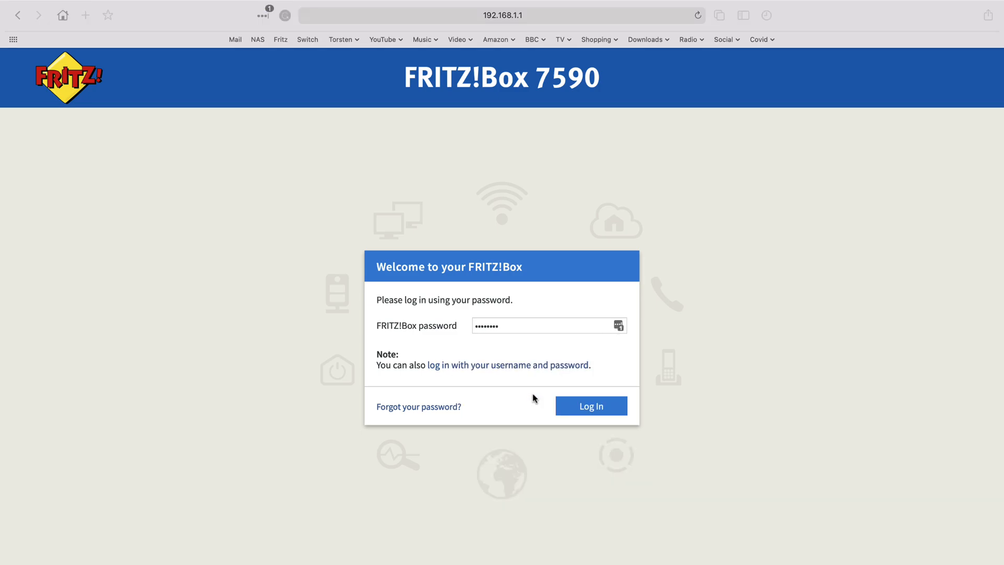
left_click(590, 407)
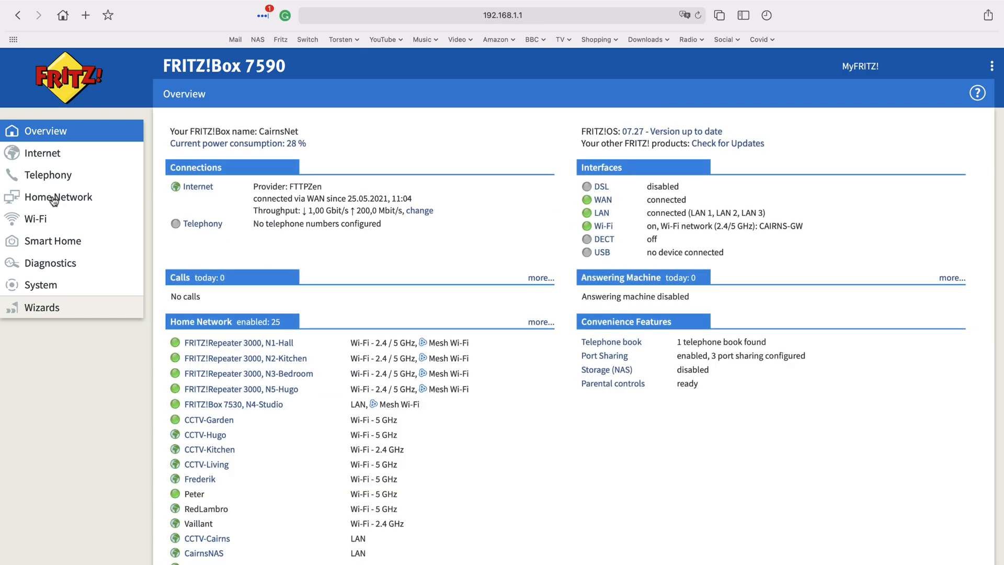
- Show the Home Network Mesh overview listing CairnsNAS on LAN 1 at 1 Gbit/s
left_click(52, 198)
left_click(46, 219)
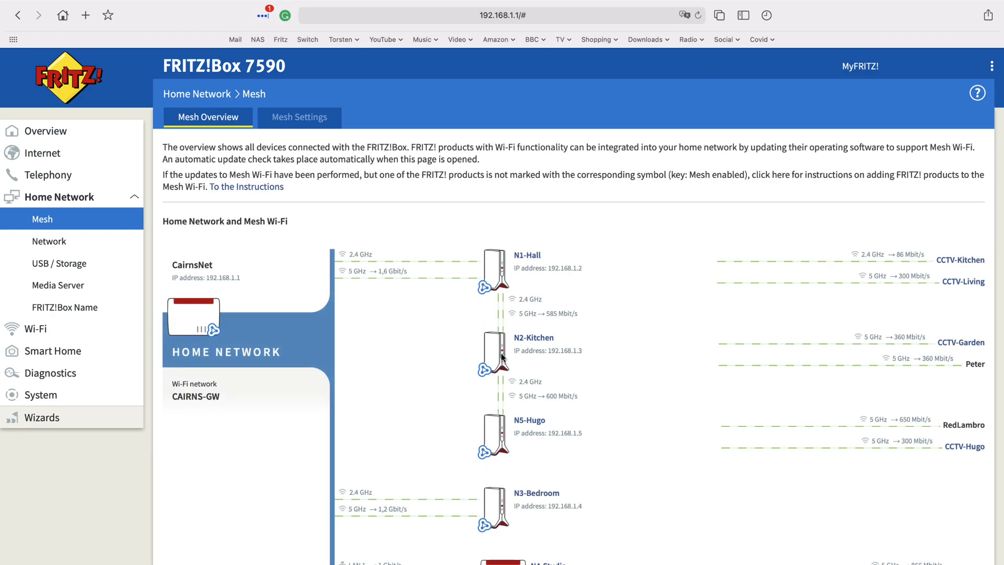
scroll(616, 398, "down", 2)
scroll(617, 398, "down", 1)
scroll(617, 400, "down", 2)
scroll(617, 400, "down", 2)
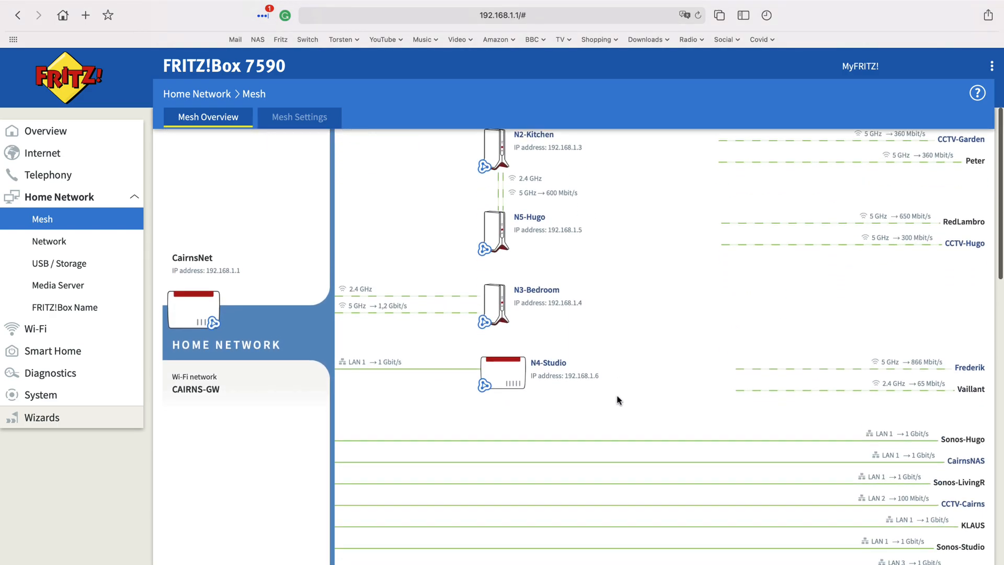
scroll(616, 400, "down", 2)
scroll(617, 400, "down", 1)
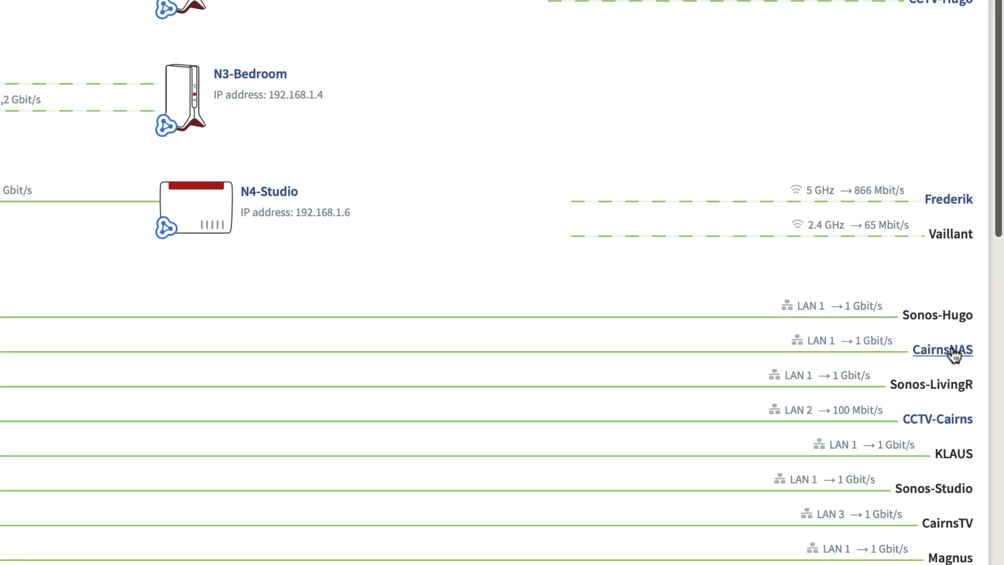